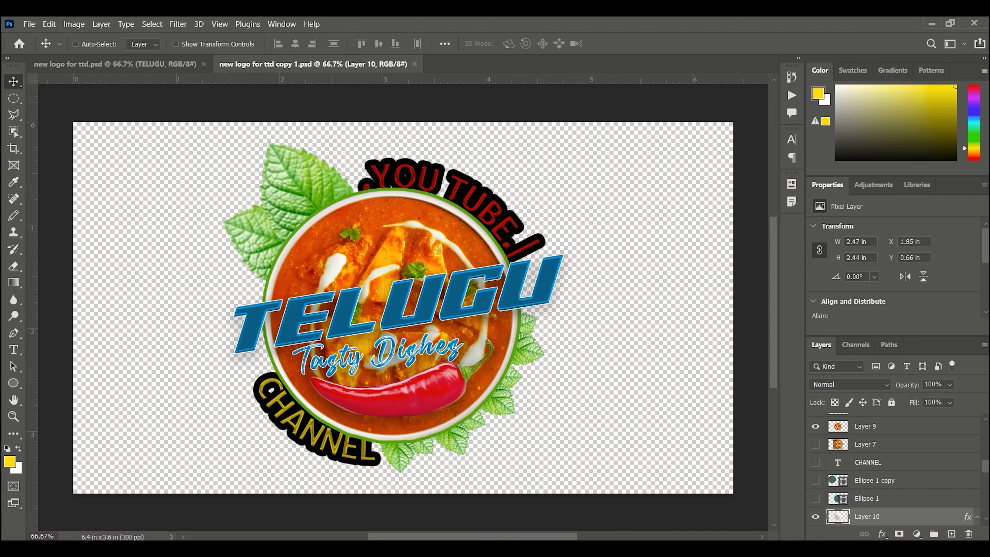
Copy the WatercolorsPersonalUseItalic-w1x0z font file from the watercolors-font folder.
{"action": "left_click", "coordinate": [466, 464]}
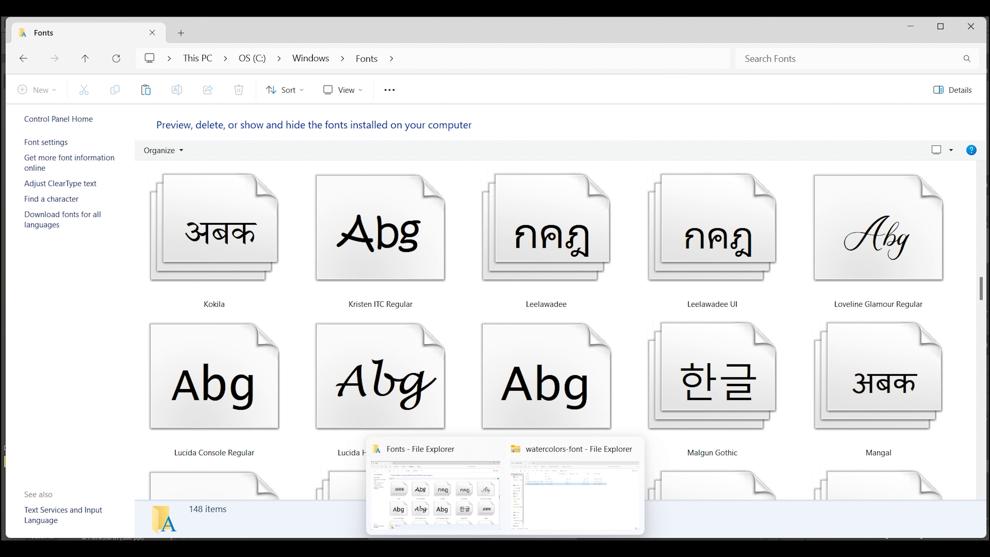
{"action": "left_click", "coordinate": [547, 512]}
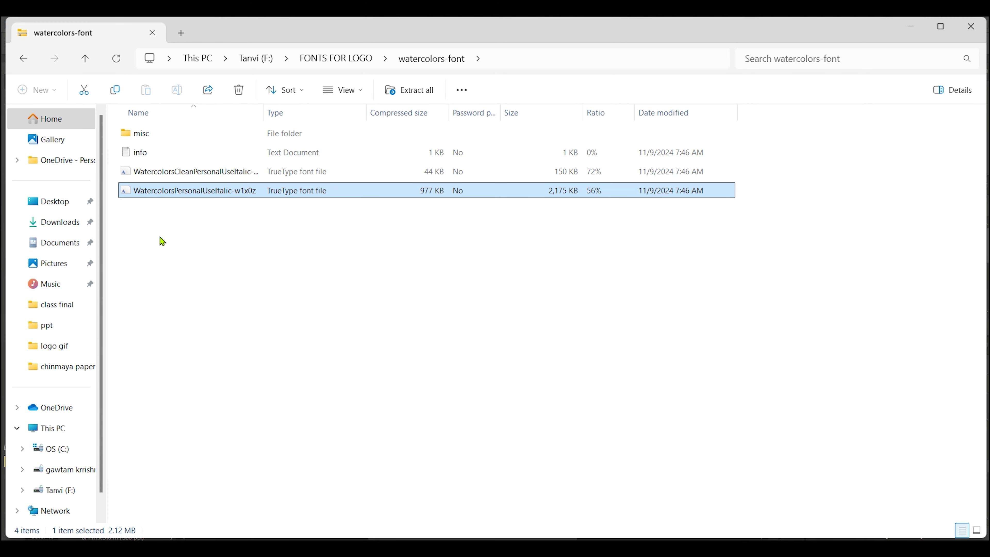
{"action": "right_click", "coordinate": [128, 195]}
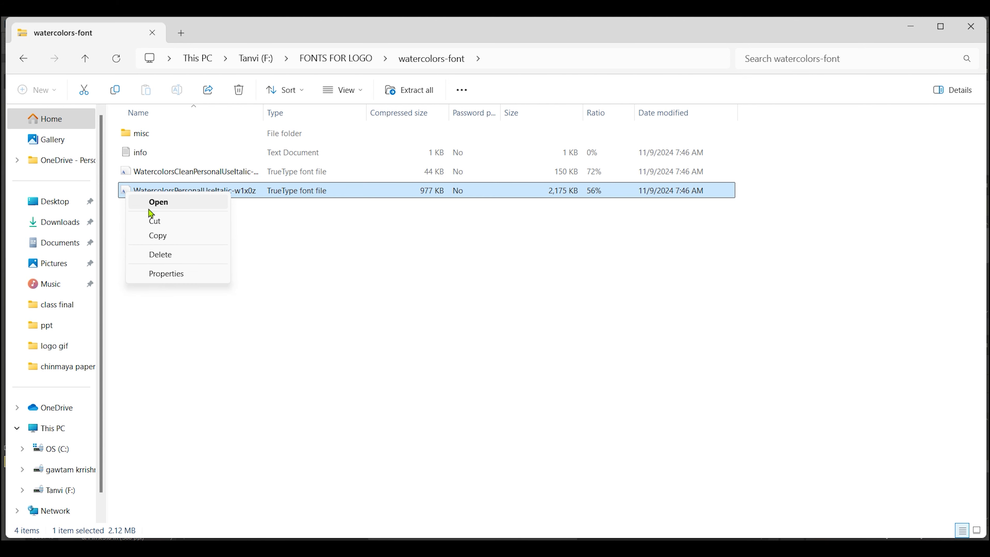
{"action": "left_click", "coordinate": [163, 236]}
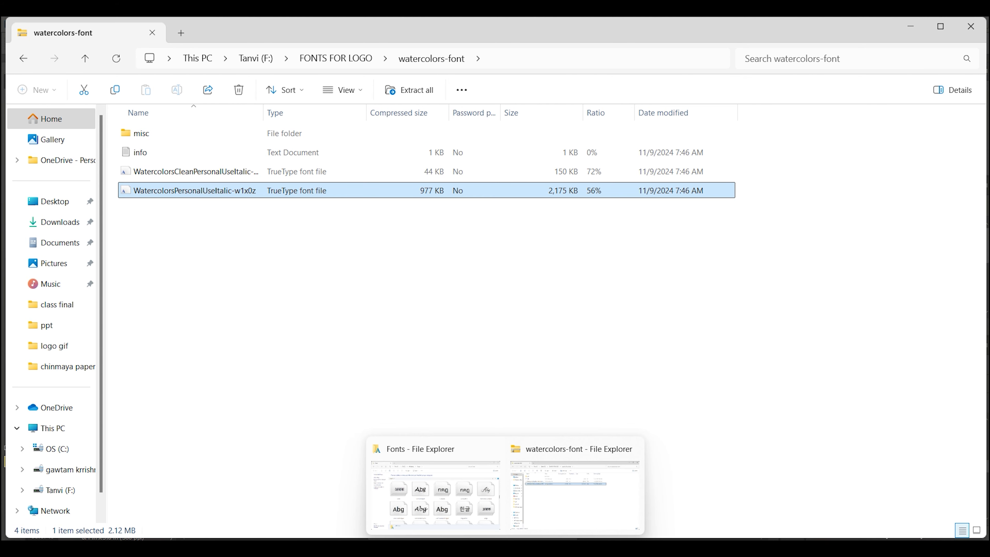
Return to the installed Fonts folder, check for a paste option, then bring up Run.
{"action": "left_click", "coordinate": [447, 448]}
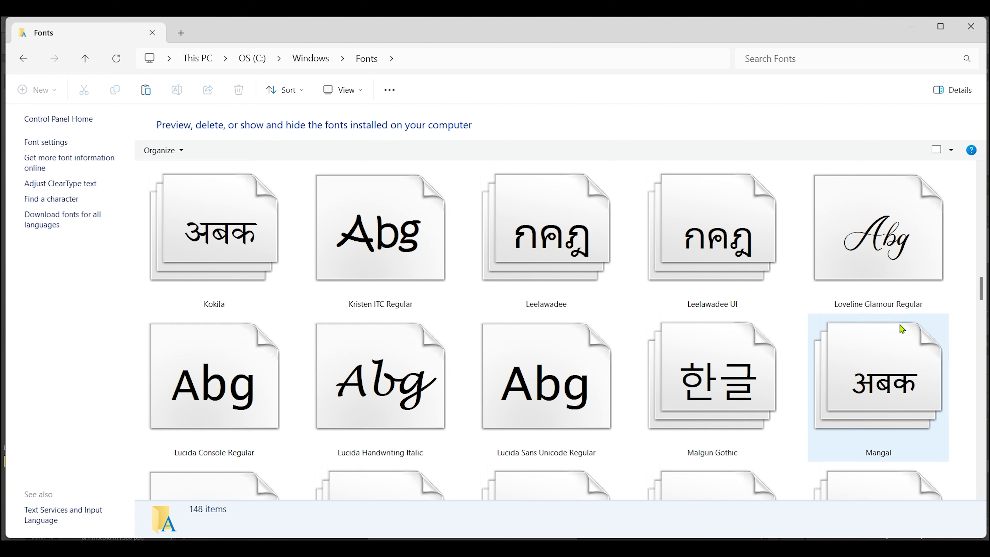
{"action": "right_click", "coordinate": [964, 329]}
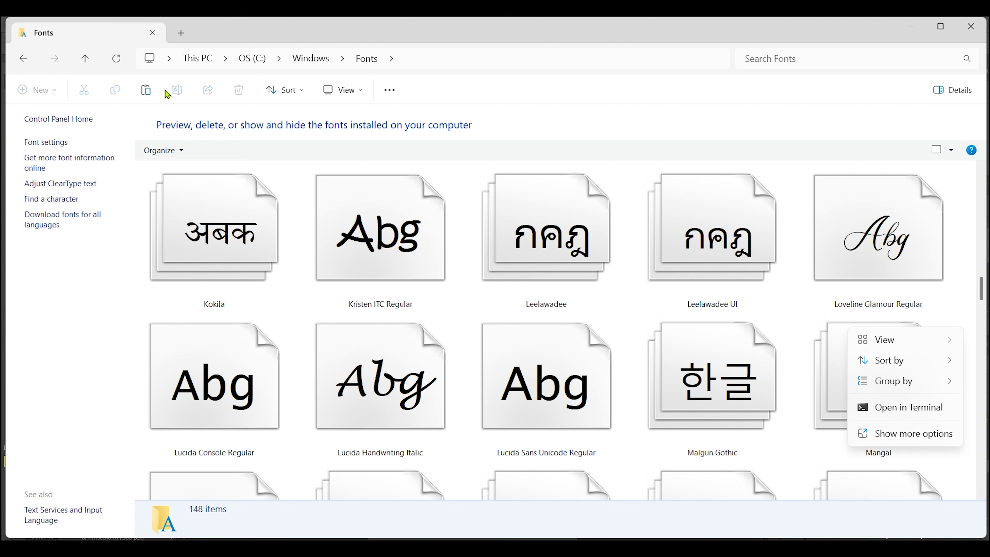
{"action": "left_click", "coordinate": [148, 95]}
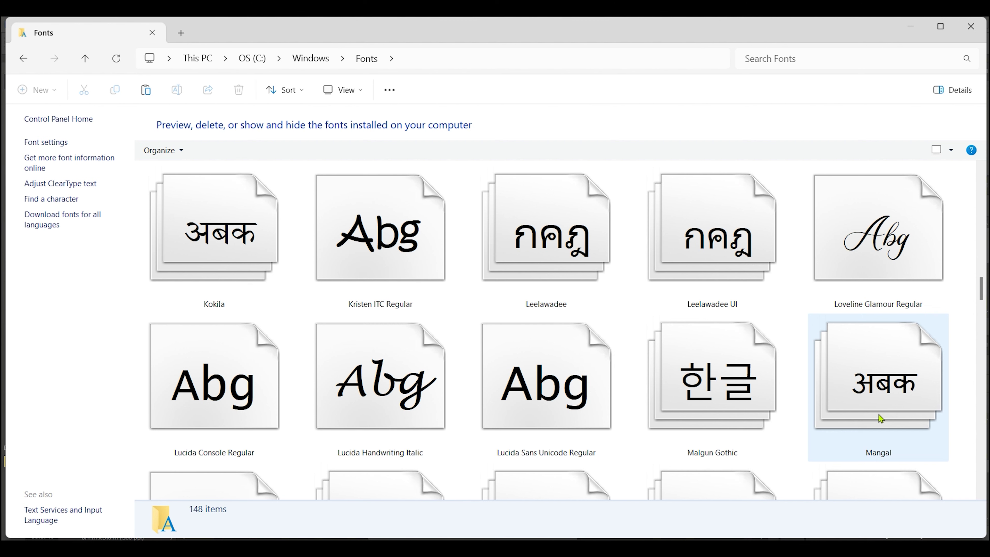
{"action": "key", "text": "super+r"}
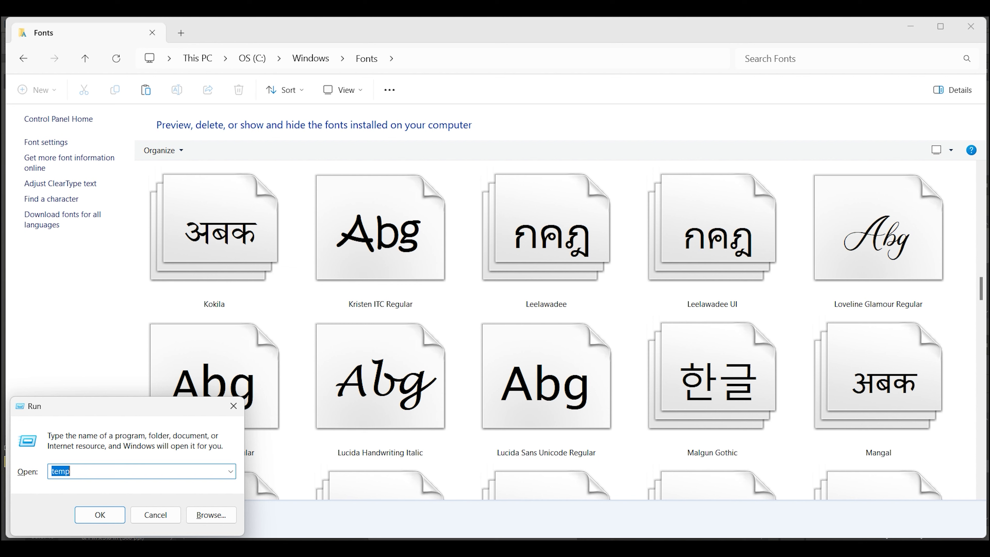
Run %localappdata% to open the AppData Local folder in File Explorer.
{"action": "type", "text": "%"}
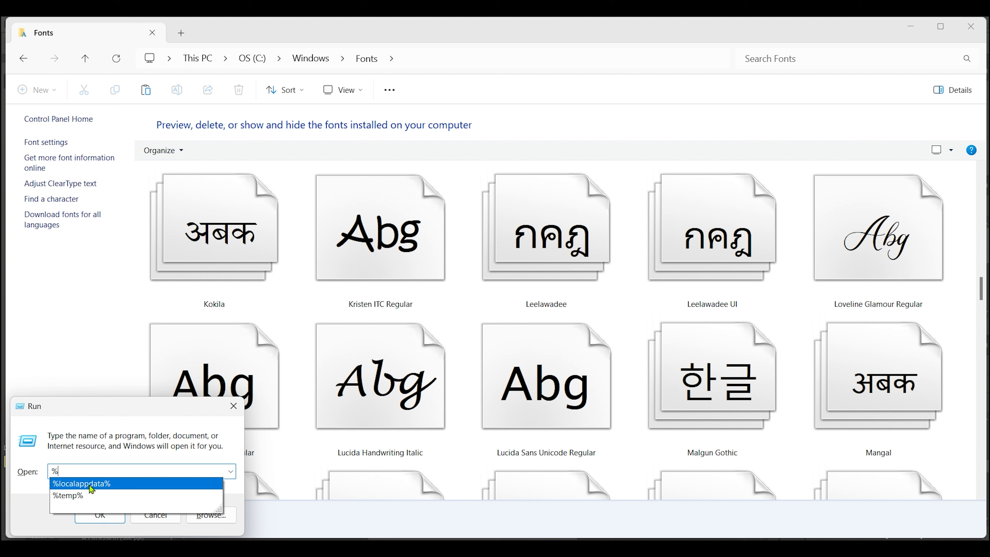
{"action": "left_click", "coordinate": [90, 488]}
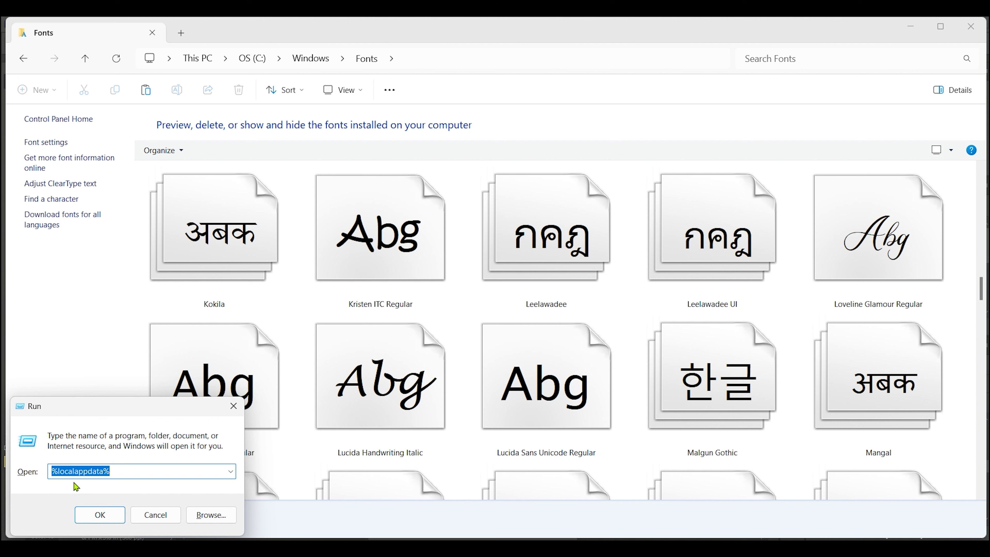
{"action": "left_click", "coordinate": [104, 516]}
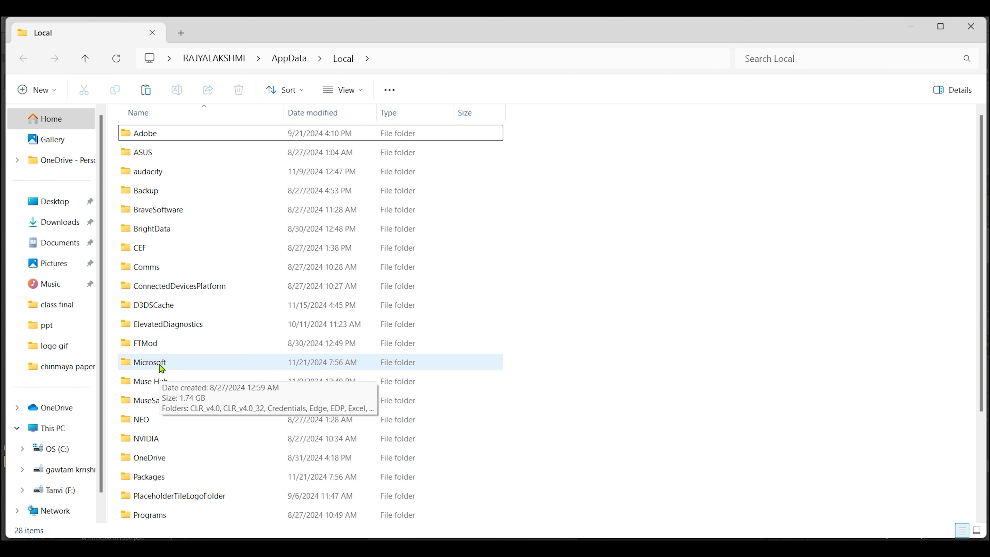
Open AppData Local\Microsoft\Windows\Fonts, then go back to the watercolors-font folder.
{"action": "double_click", "coordinate": [161, 366]}
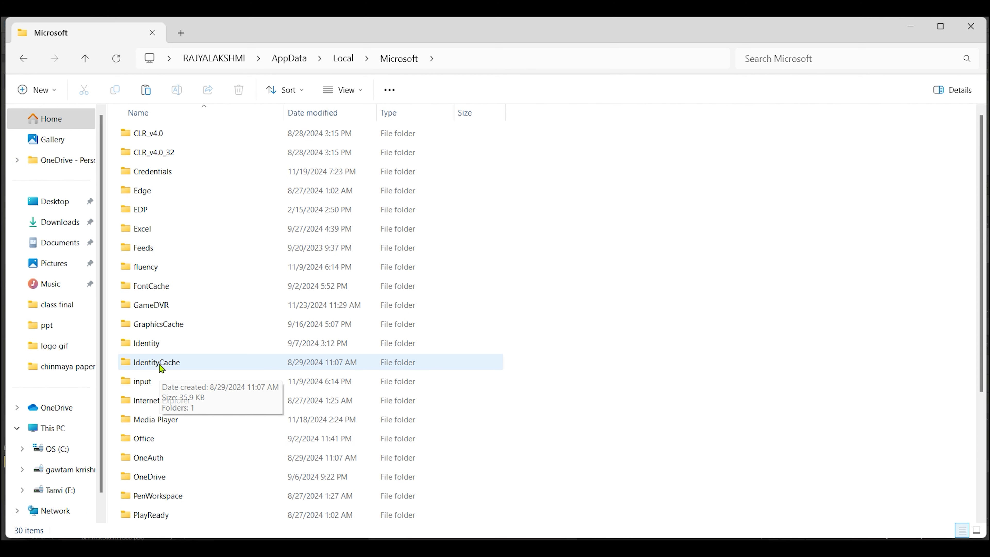
{"action": "scroll", "coordinate": [218, 319], "scroll_direction": "down", "scroll_amount": 3}
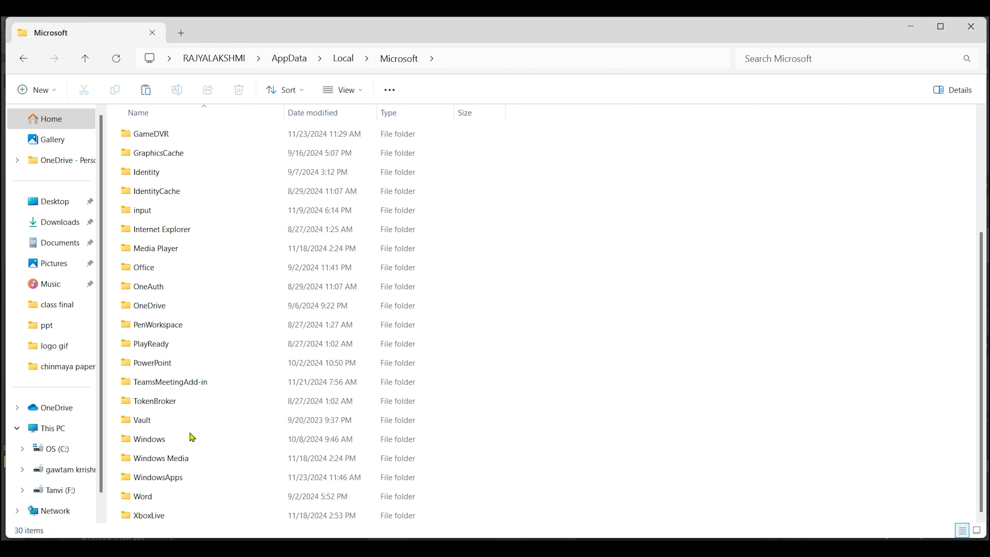
{"action": "double_click", "coordinate": [173, 440]}
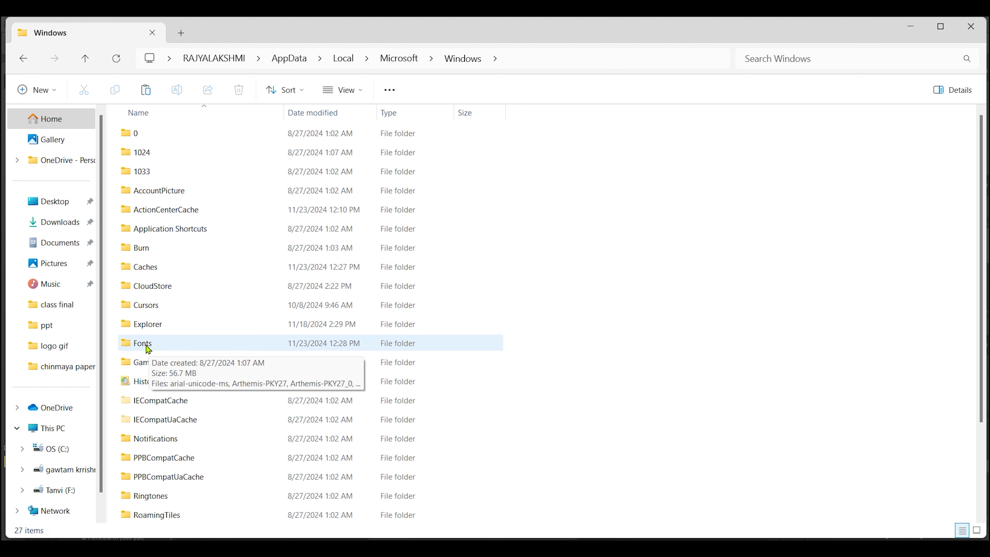
{"action": "double_click", "coordinate": [150, 345]}
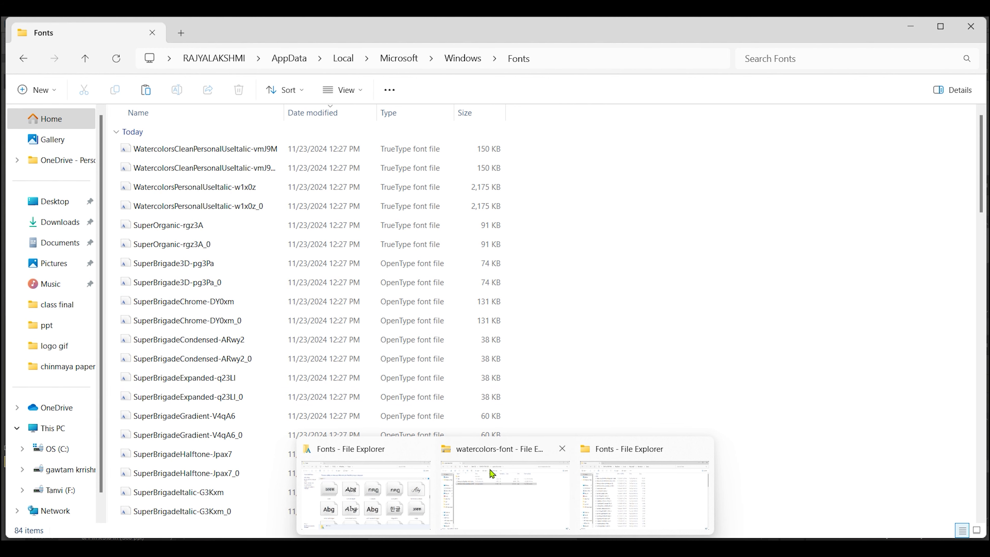
{"action": "left_click", "coordinate": [494, 456]}
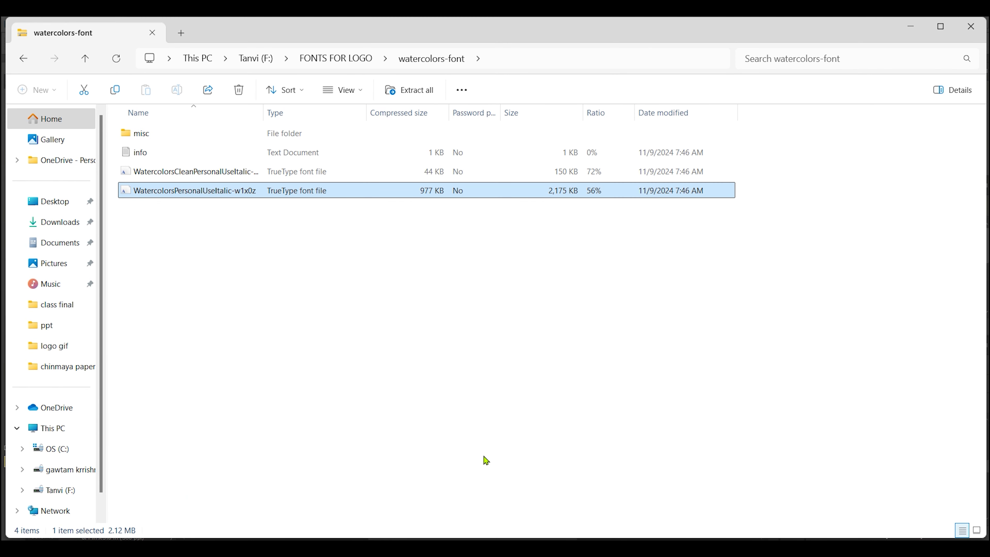
Copy the Watercolors font file again and bring the per-user Fonts window forward.
{"action": "right_click", "coordinate": [127, 190]}
{"action": "left_click", "coordinate": [163, 234]}
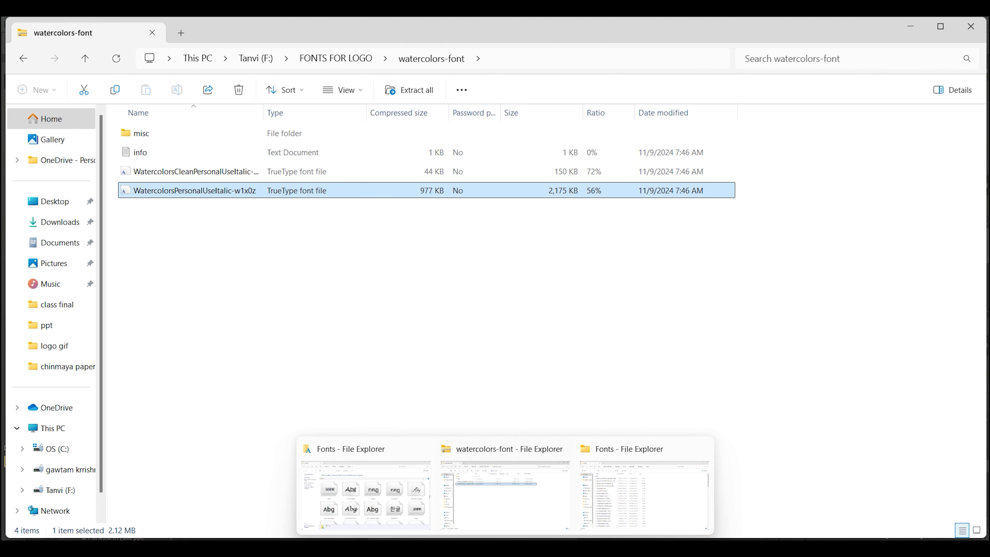
{"action": "left_click", "coordinate": [630, 506]}
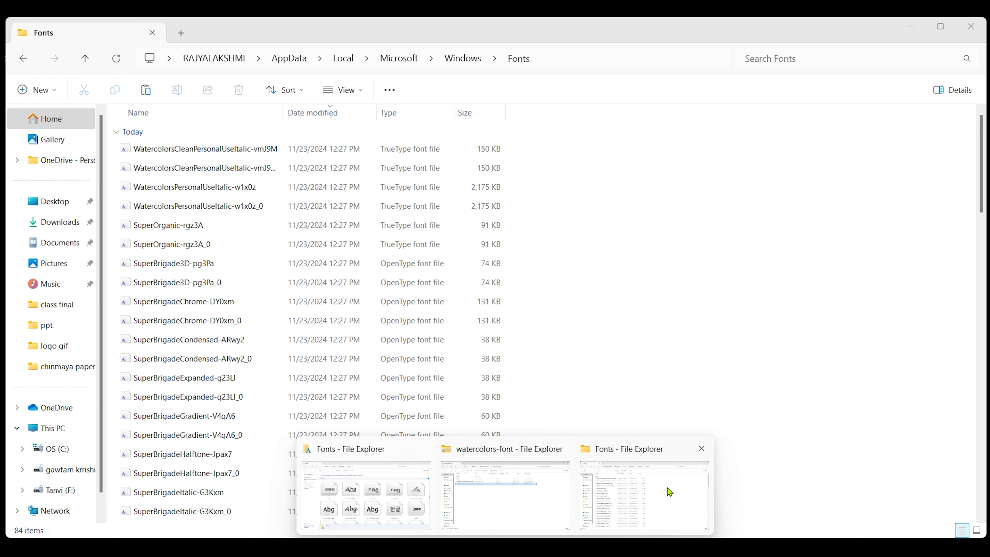
{"action": "left_click", "coordinate": [668, 492]}
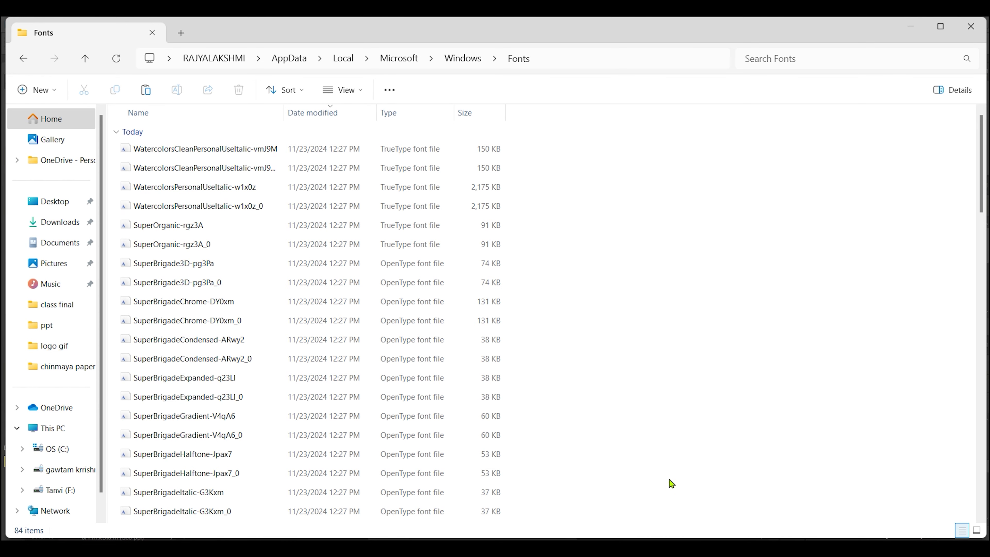
Paste the fonts into the per-user Fonts folder, cancelling the replace-or-skip prompt.
{"action": "right_click", "coordinate": [709, 252]}
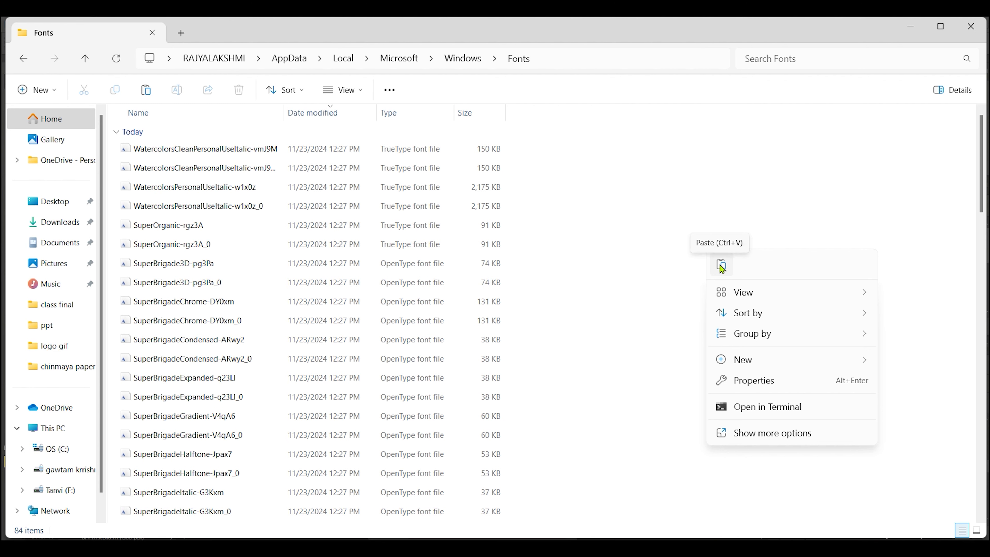
{"action": "left_click", "coordinate": [721, 266]}
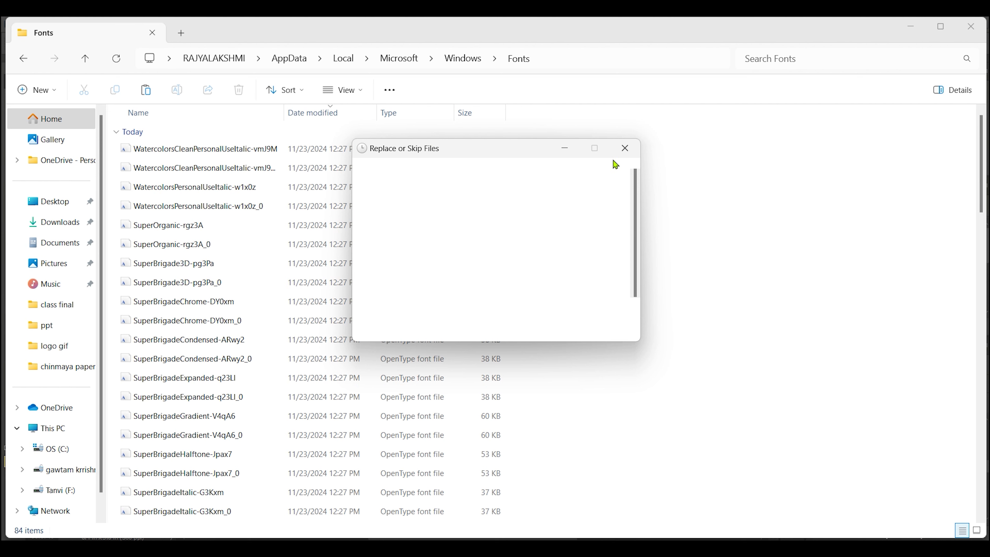
{"action": "left_click", "coordinate": [625, 149]}
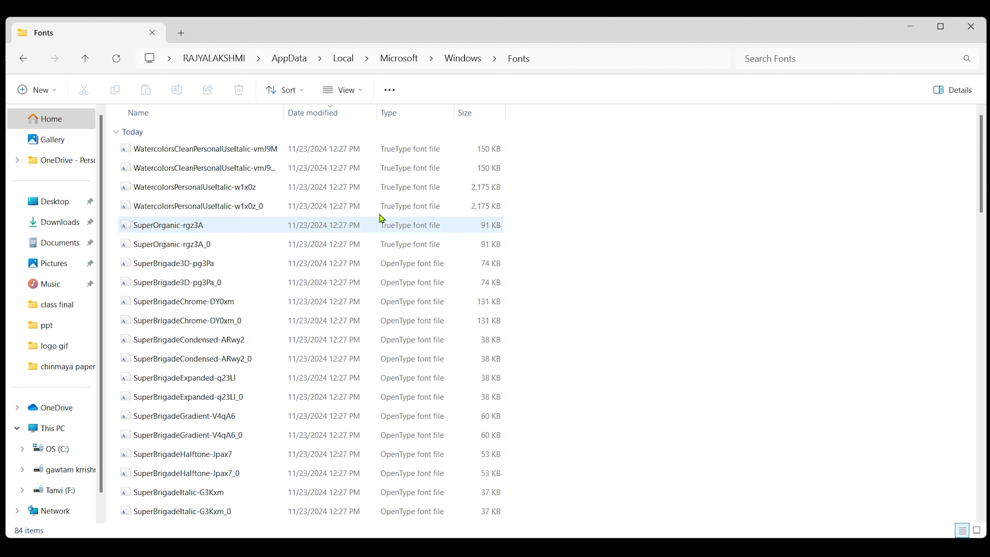
{"action": "left_click", "coordinate": [226, 155]}
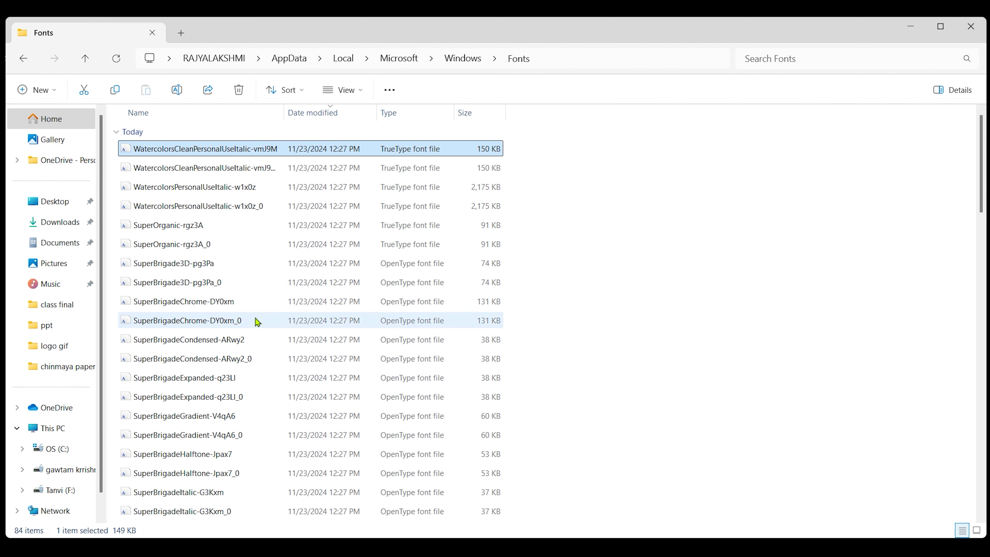
Select the 77 new fonts through OctagonPersonalUseRegular-OVPgd_0, skip installing, and return to Photoshop.
{"action": "scroll", "coordinate": [257, 322], "scroll_direction": "down", "scroll_amount": 5}
{"action": "scroll", "coordinate": [257, 322], "scroll_direction": "down", "scroll_amount": 3}
{"action": "scroll", "coordinate": [257, 322], "scroll_direction": "down", "scroll_amount": 3}
{"action": "scroll", "coordinate": [257, 322], "scroll_direction": "down", "scroll_amount": 3}
{"action": "scroll", "coordinate": [257, 321], "scroll_direction": "down", "scroll_amount": 3}
{"action": "scroll", "coordinate": [257, 321], "scroll_direction": "down", "scroll_amount": 2}
{"action": "scroll", "coordinate": [251, 332], "scroll_direction": "down", "scroll_amount": 1}
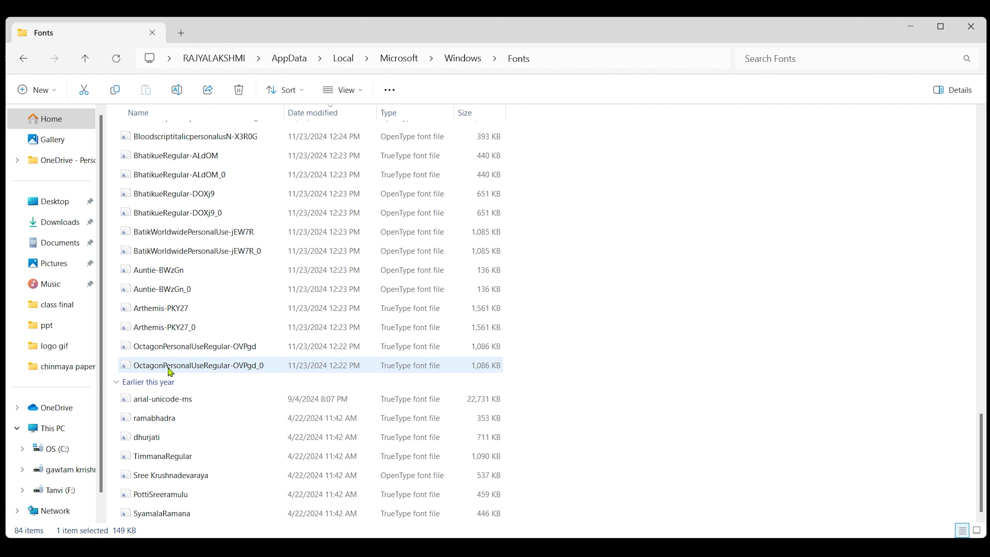
{"action": "mouse_move", "coordinate": [198, 365]}
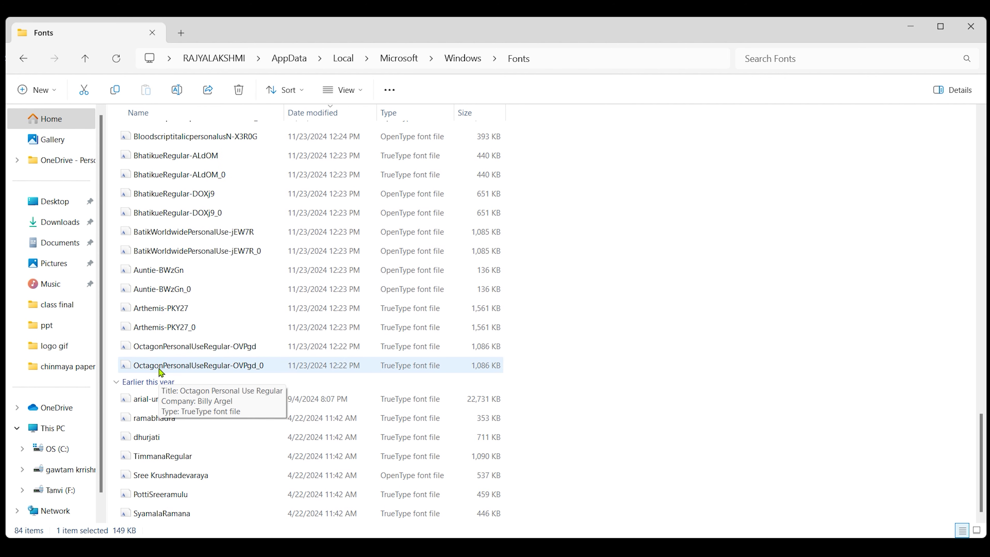
{"action": "left_click", "coordinate": [161, 371], "text": "shift"}
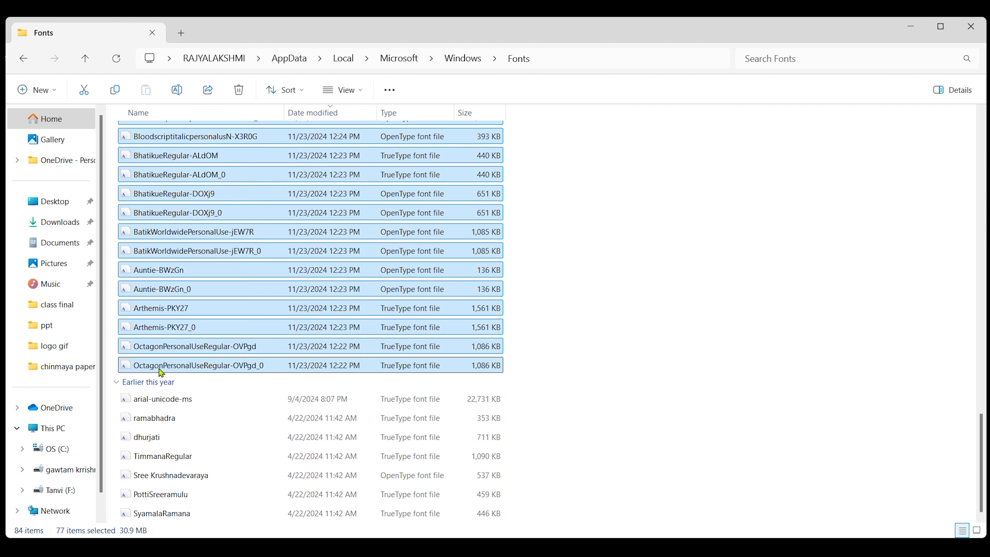
{"action": "right_click", "coordinate": [168, 290]}
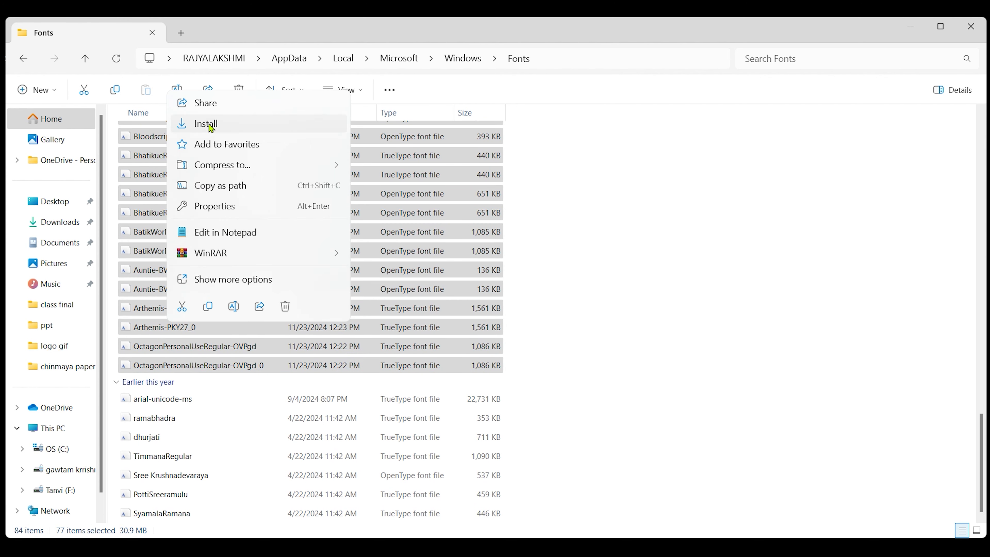
{"action": "left_click", "coordinate": [592, 346]}
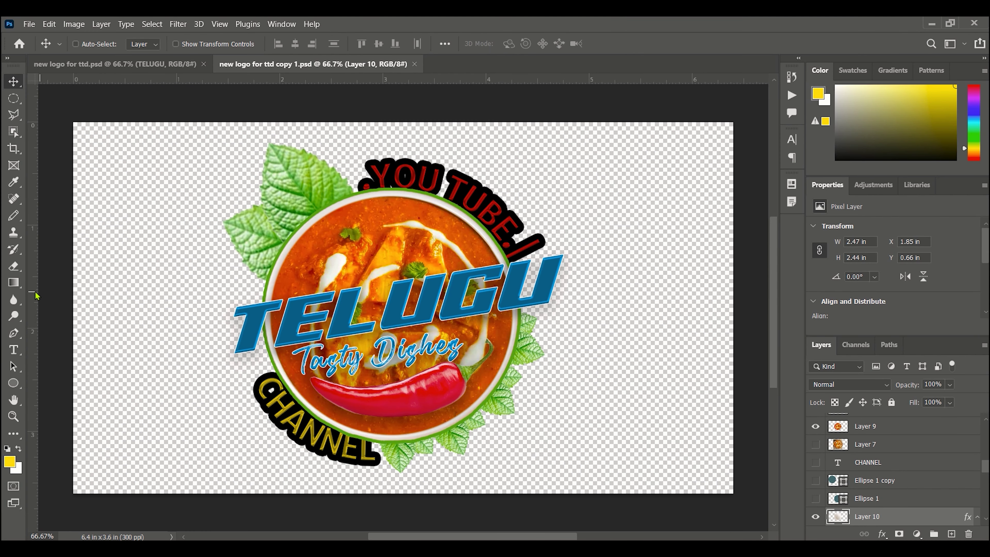
{"action": "left_click", "coordinate": [14, 266]}
Change the TELUGU layer's text from Super Brigade to the BATIK WORLDWIDE_PERSONAL USE font.
{"action": "right_click", "coordinate": [513, 293]}
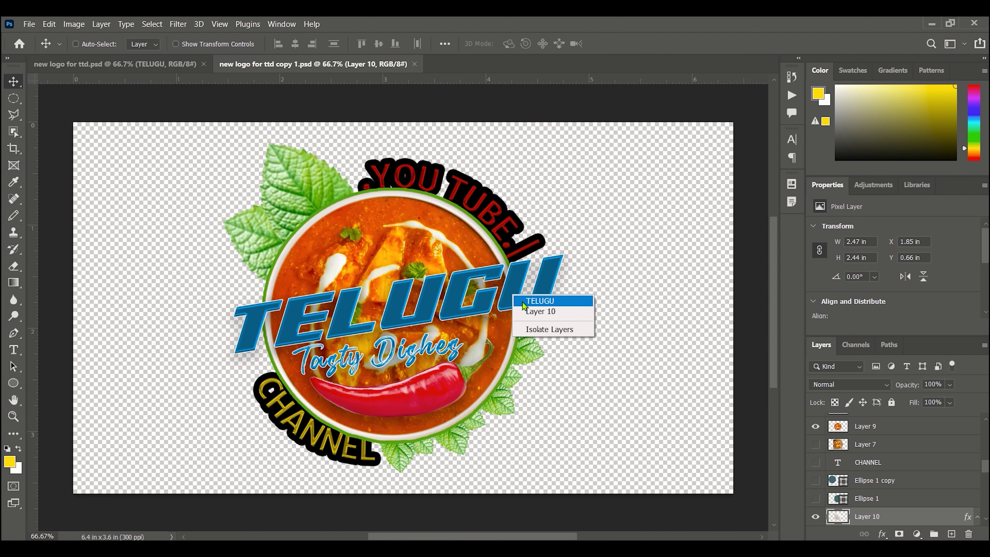
{"action": "left_click", "coordinate": [522, 302]}
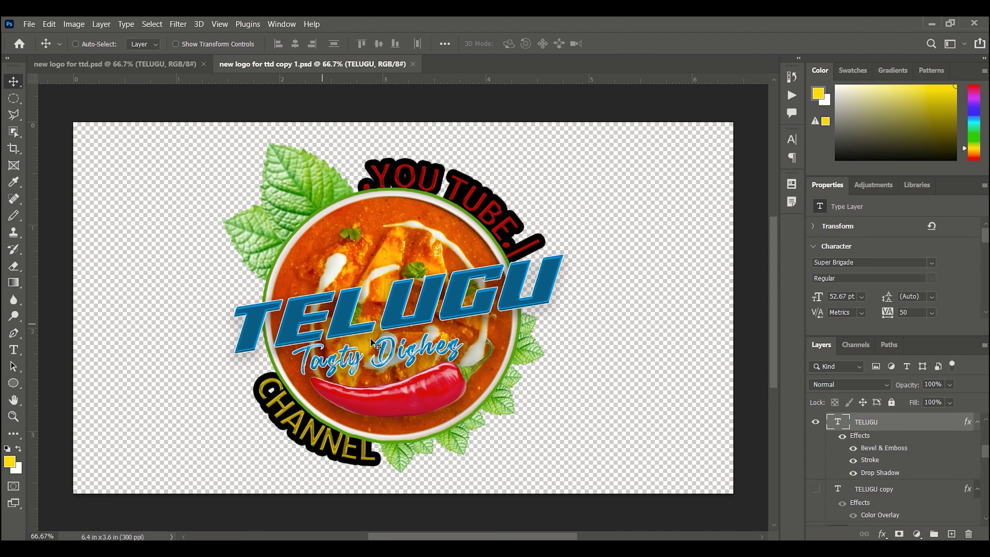
{"action": "left_click", "coordinate": [16, 351]}
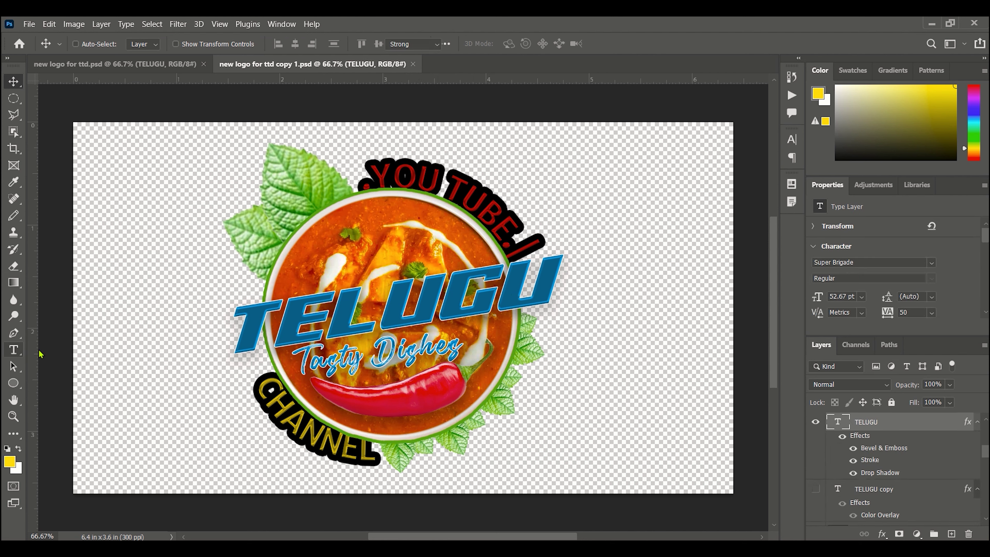
{"action": "left_click", "coordinate": [277, 325]}
{"action": "key", "text": "ctrl+a"}
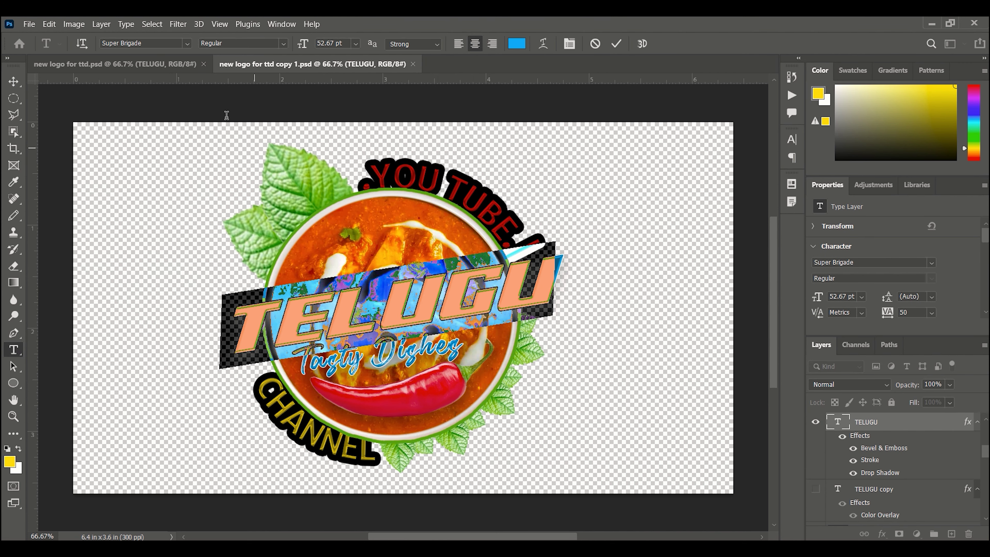
{"action": "left_click", "coordinate": [188, 43]}
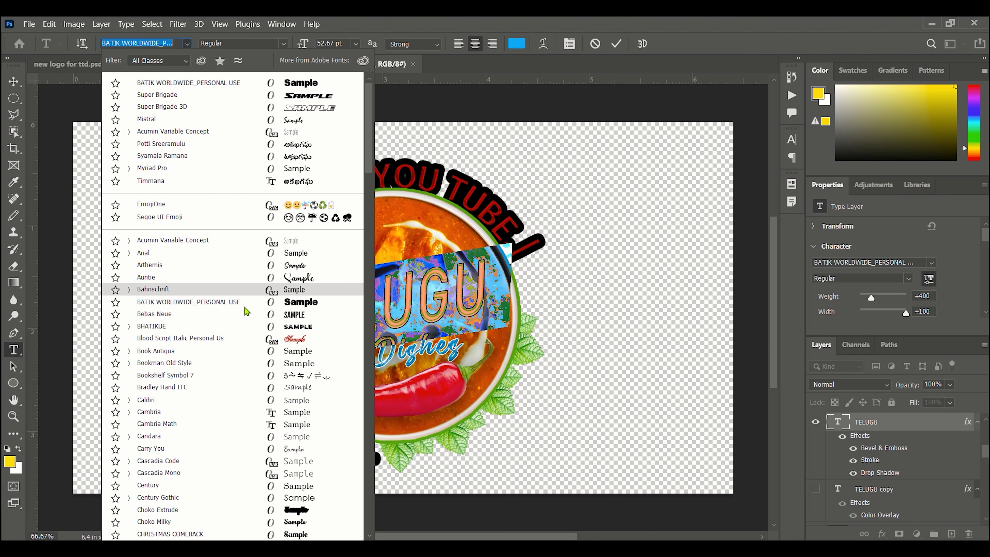
{"action": "left_click", "coordinate": [226, 304]}
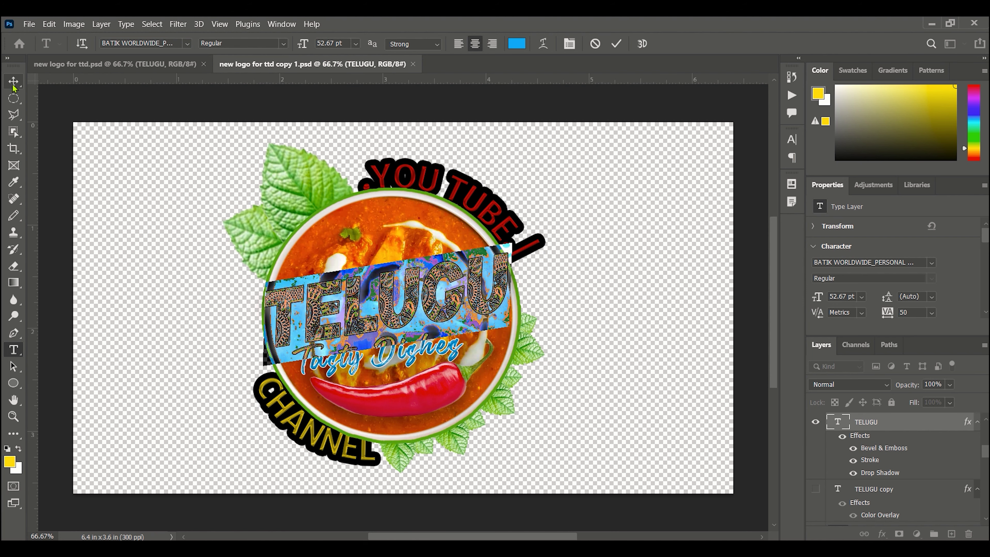
{"action": "key", "text": "v"}
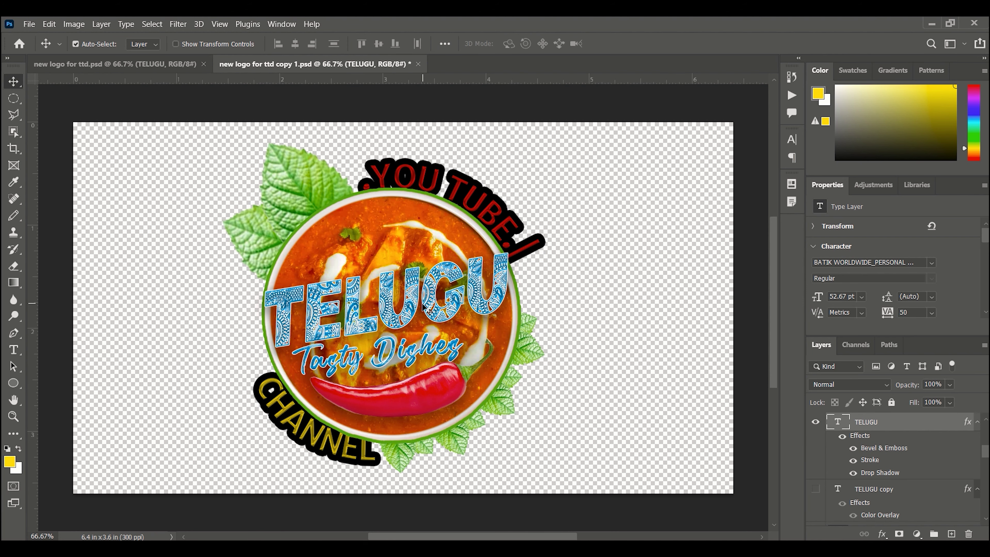
{"action": "scroll", "coordinate": [424, 307], "scroll_direction": "up", "scroll_amount": 1}
{"action": "scroll", "coordinate": [424, 308], "scroll_direction": "up", "scroll_amount": 1}
{"action": "scroll", "coordinate": [422, 303], "scroll_direction": "down", "scroll_amount": 1}
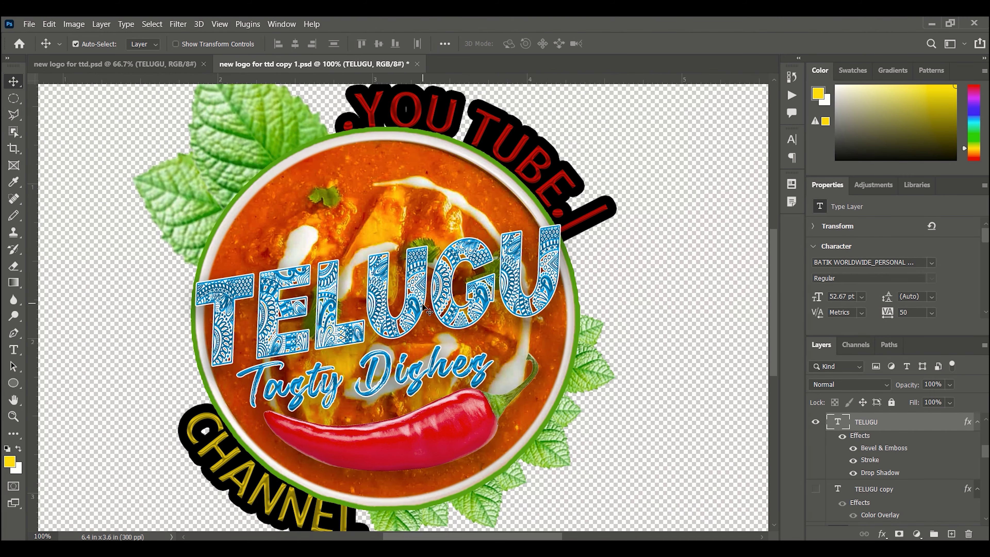